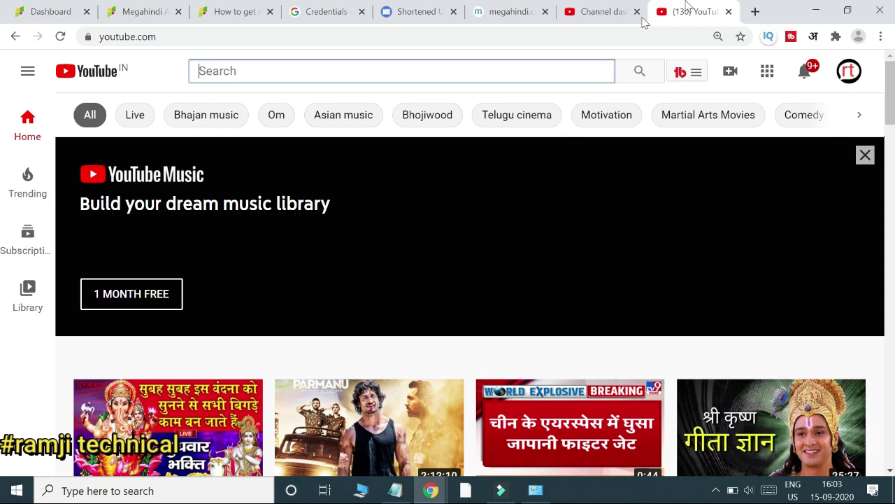
Step: Minimize the Chrome window showing YouTube to reveal the Windows desktop
left_click(809, 11)
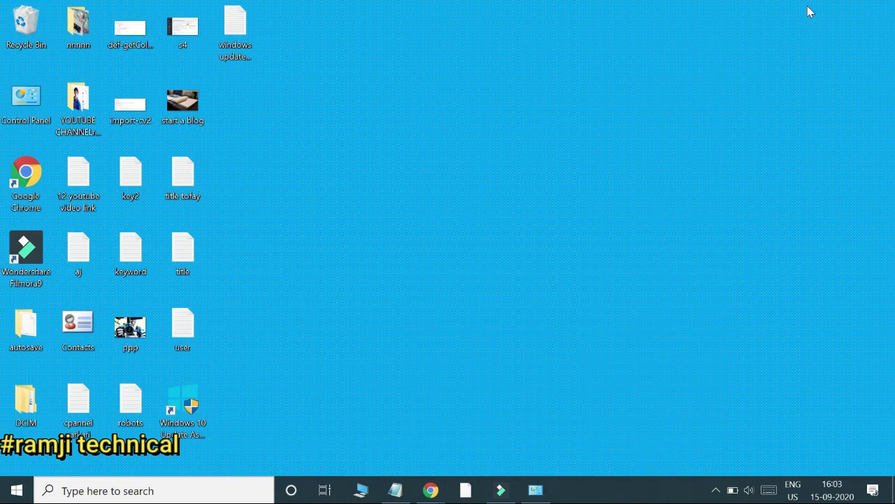
mouse_move(432, 493)
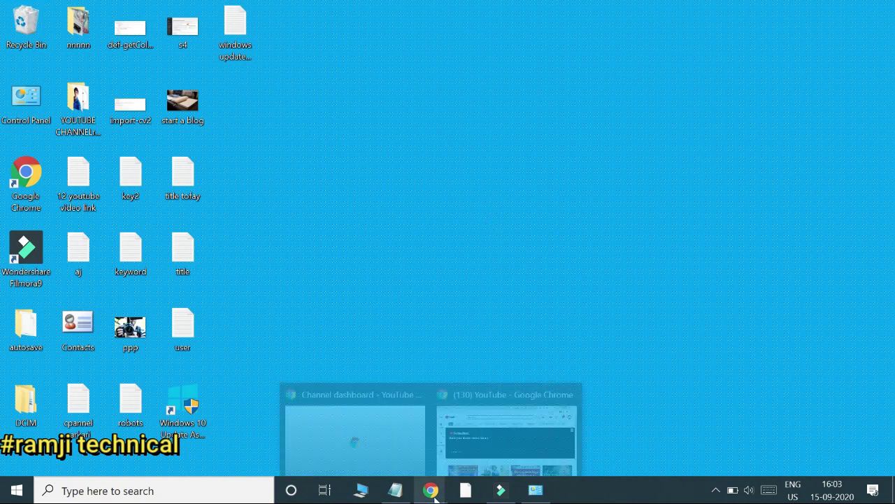
left_click(396, 456)
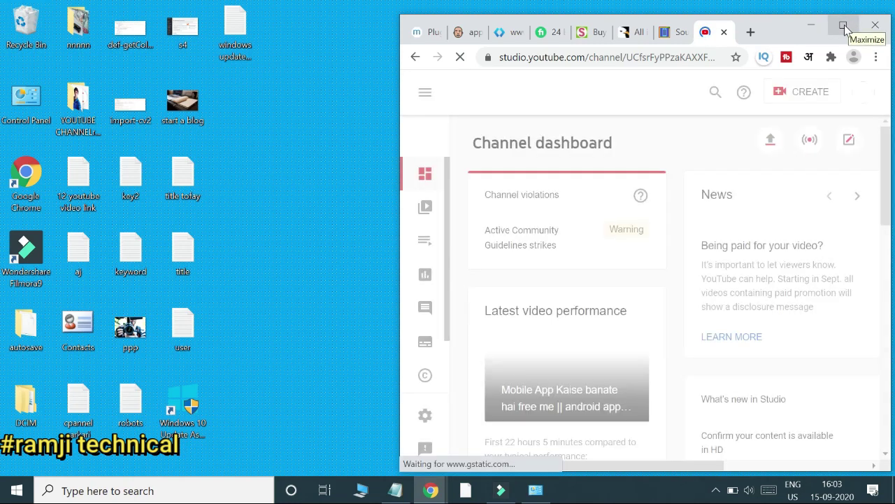
left_click(845, 24)
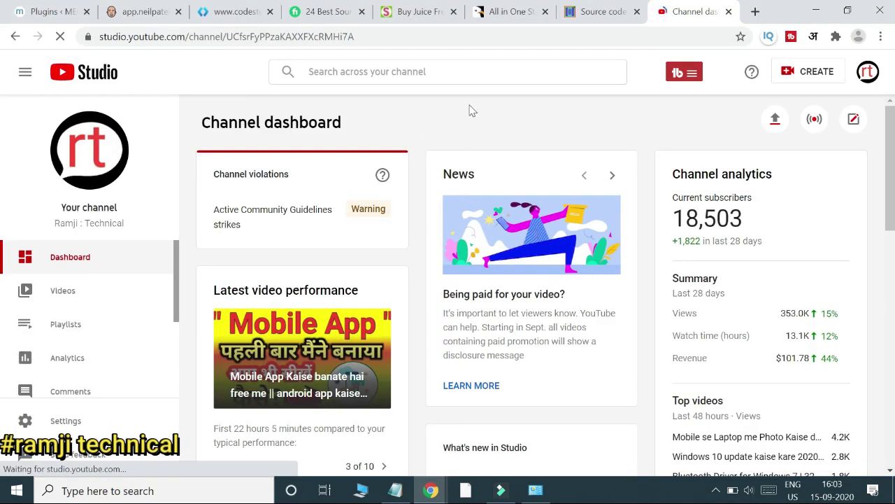
left_click(820, 11)
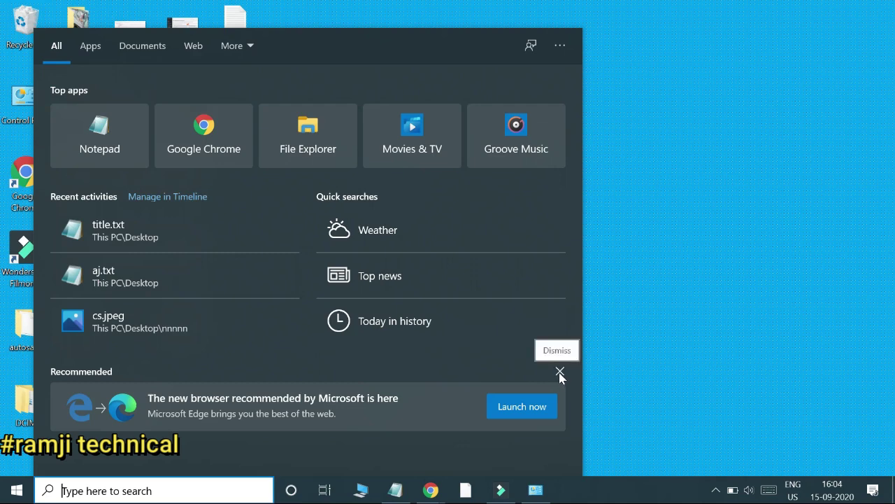
Step: Dismiss Windows Search, bring up the YouTube Chrome window from the taskbar, then minimize it again
left_click(682, 210)
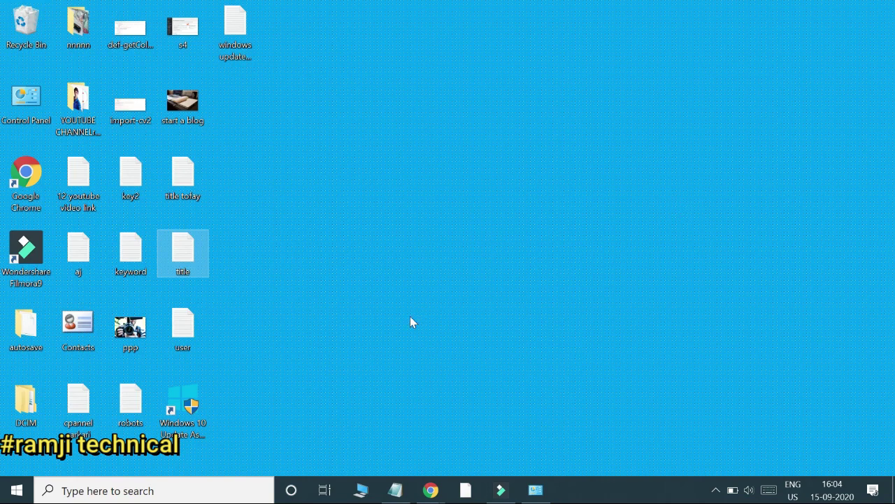
left_click(432, 491)
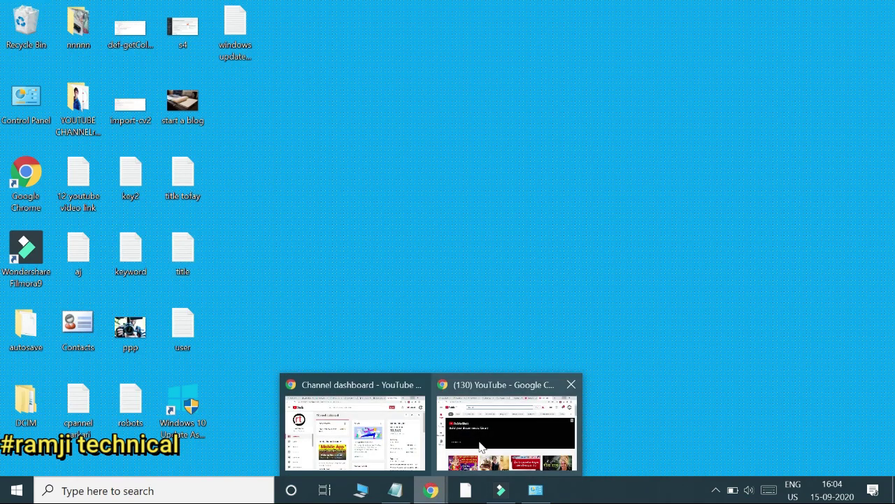
left_click(481, 446)
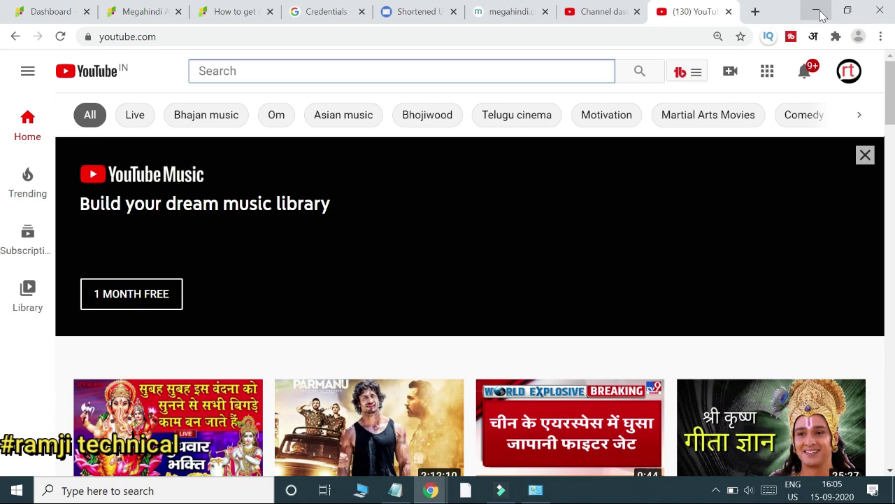
left_click(822, 15)
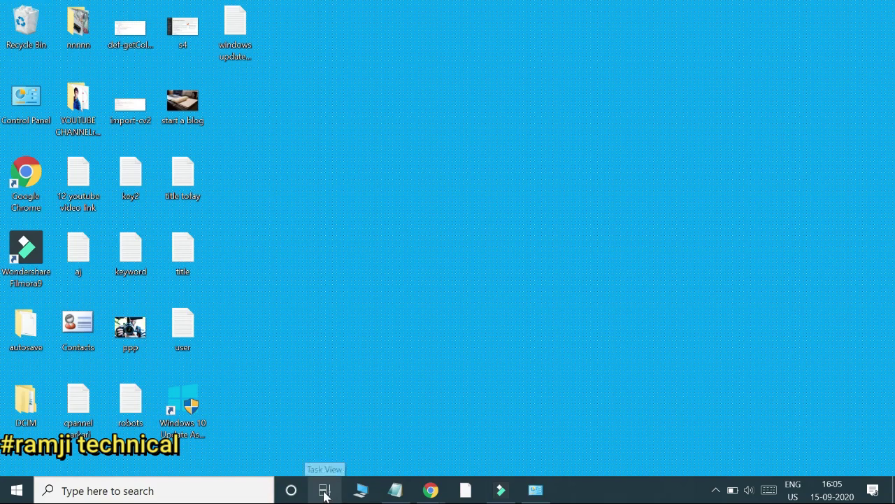
Step: Launch Microsoft Store by searching 'store' in the taskbar search box
left_click(324, 492)
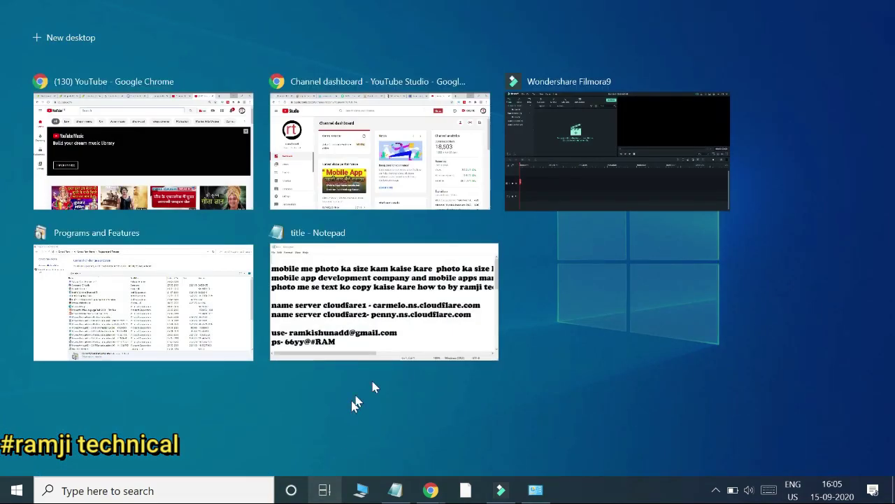
left_click(575, 284)
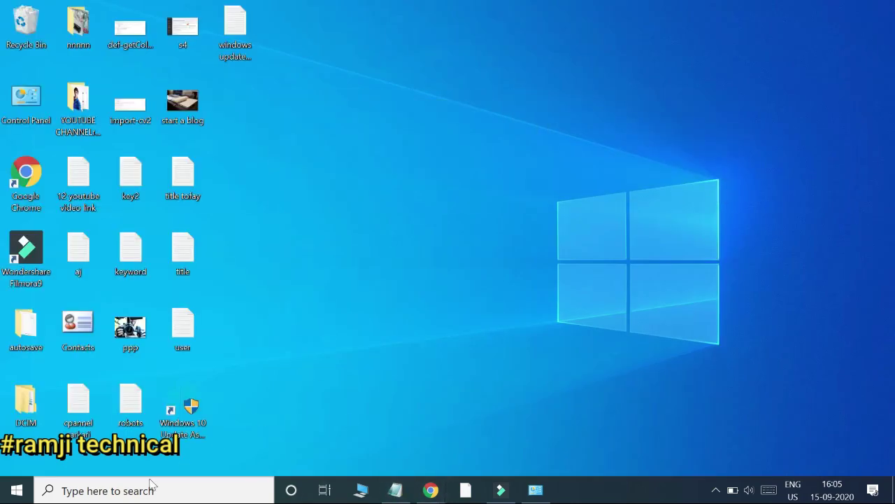
left_click(133, 491)
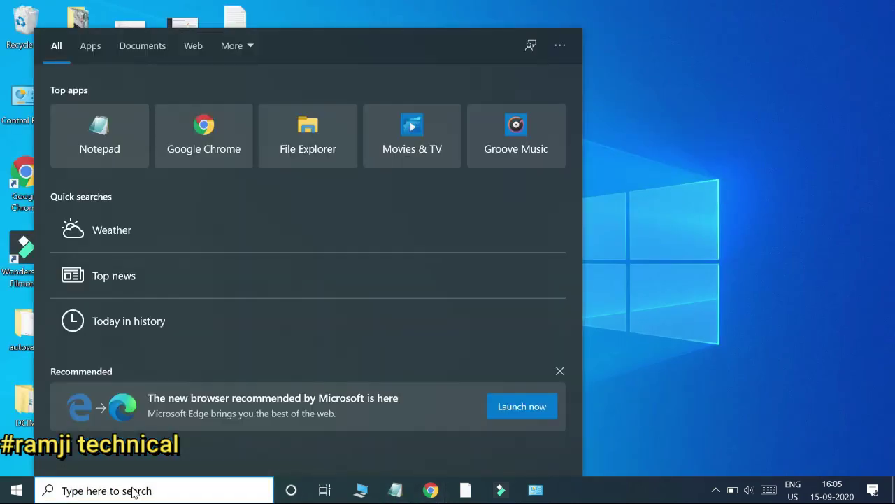
type("store")
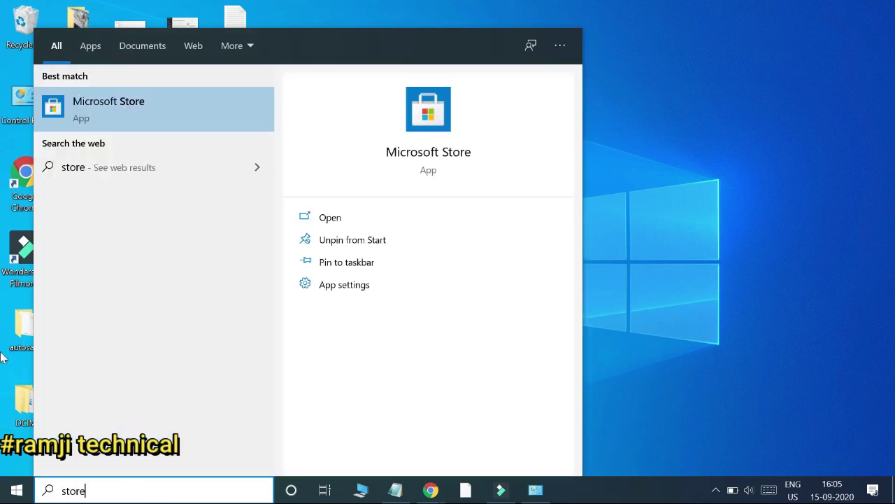
left_click(173, 103)
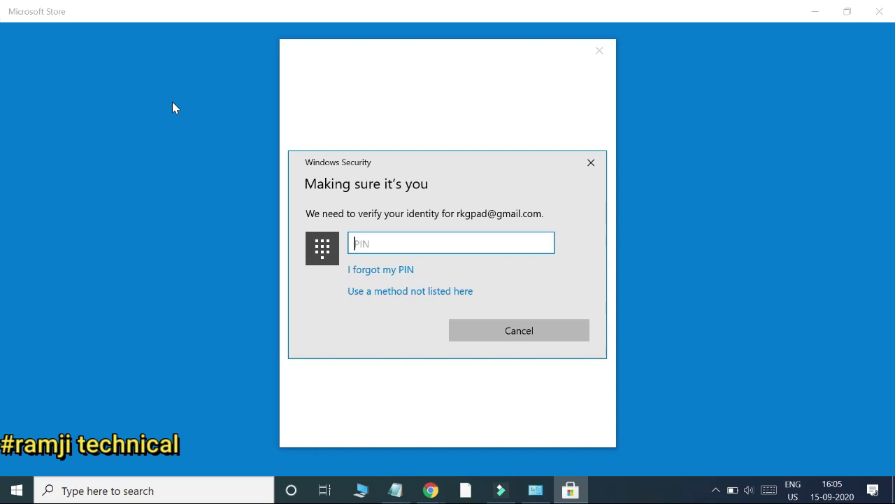
Step: Enter the account PIN at the Windows Security prompt, then dismiss the 0x800705b4 error
type("*****")
key("Return")
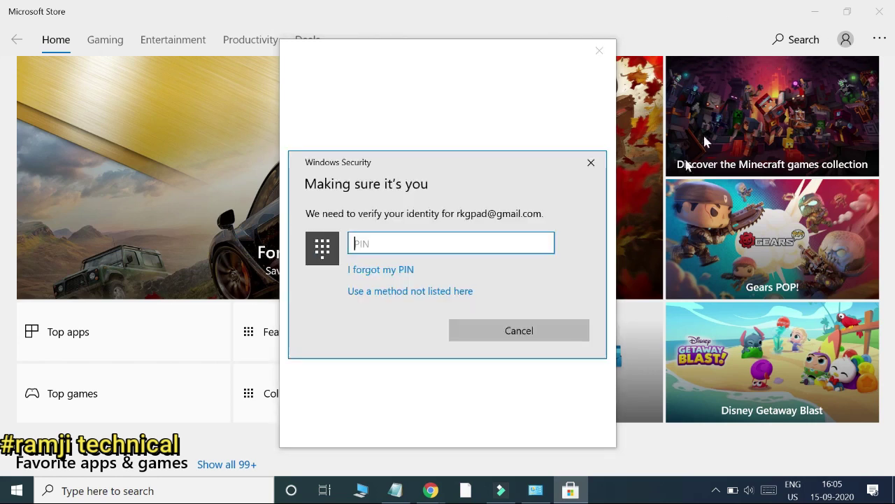
type("1234")
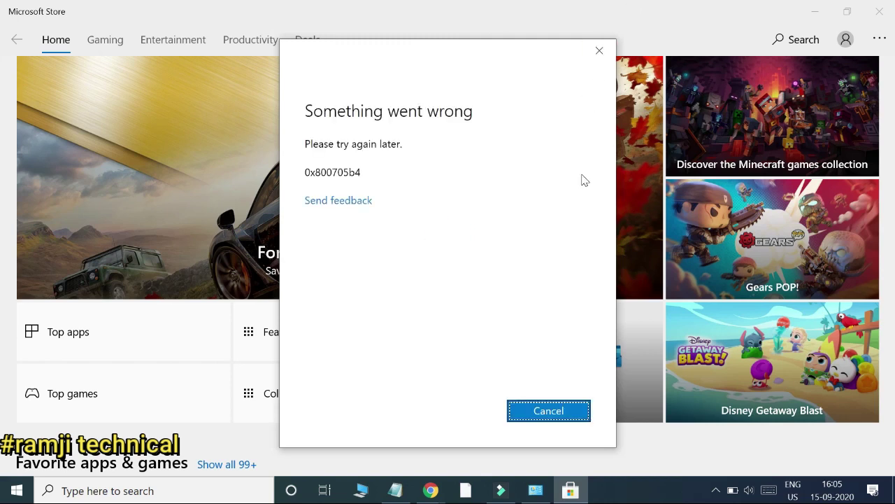
left_click(605, 55)
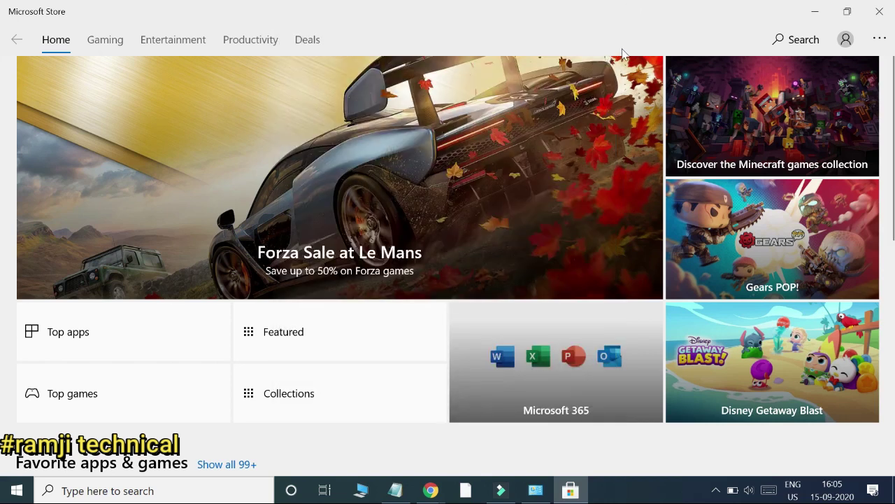
Step: Search Microsoft Store for 'flash player'
left_click(782, 44)
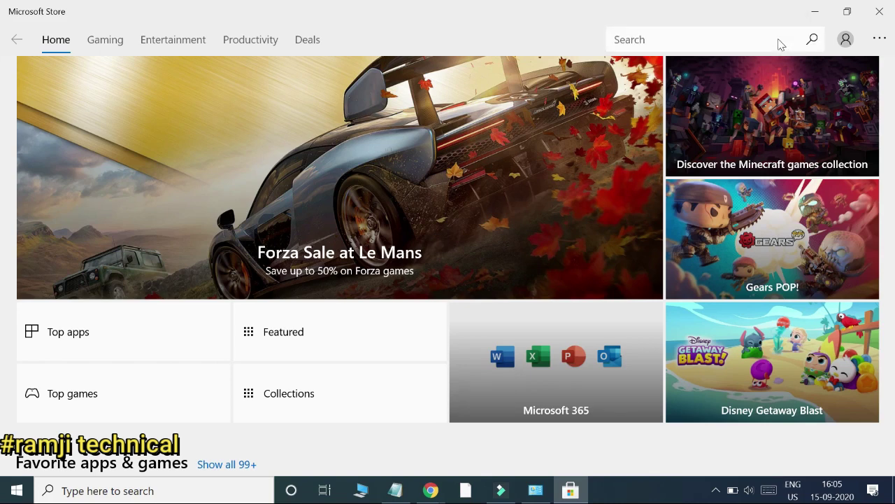
type("flash player")
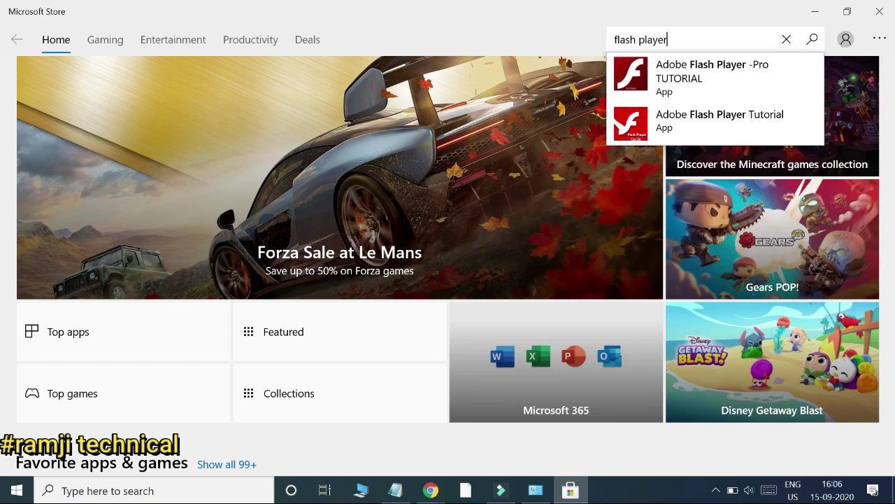
key("Return")
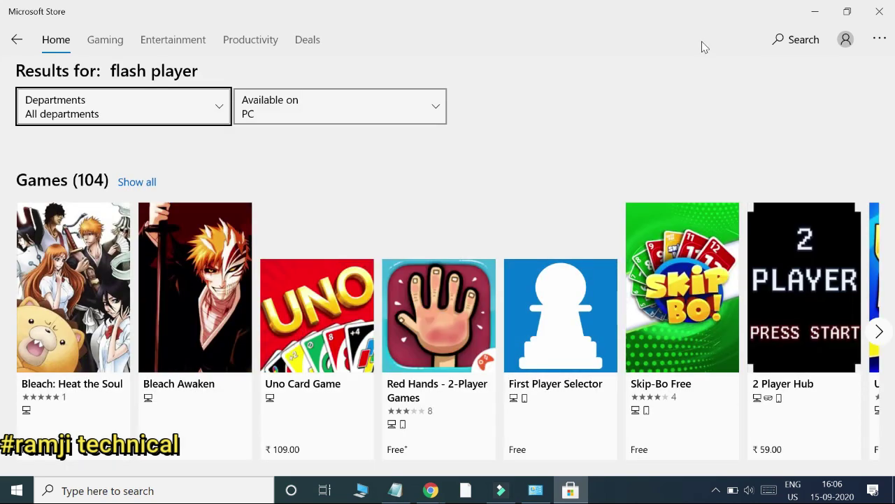
Step: Browse more results in the flash player Apps row, then close Microsoft Store
scroll(311, 298, "down", 4)
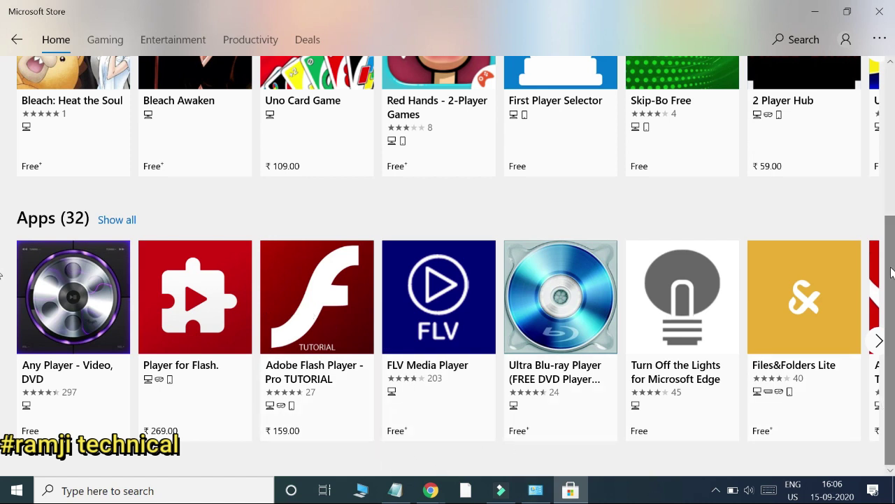
left_click(878, 341)
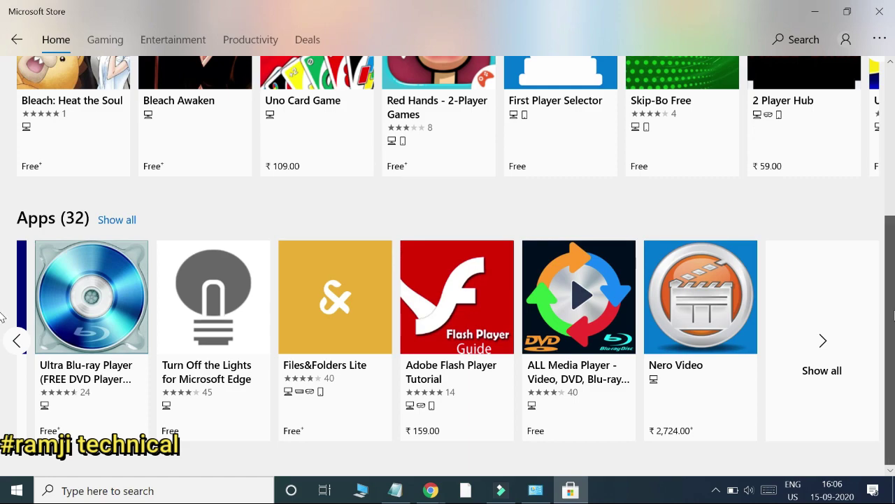
scroll(883, 294, "up", 1)
scroll(874, 341, "up", 4)
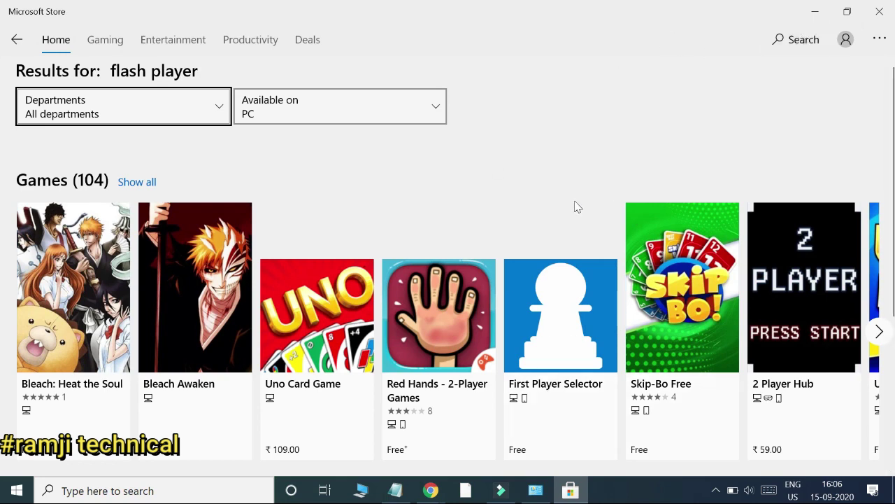
left_click(880, 13)
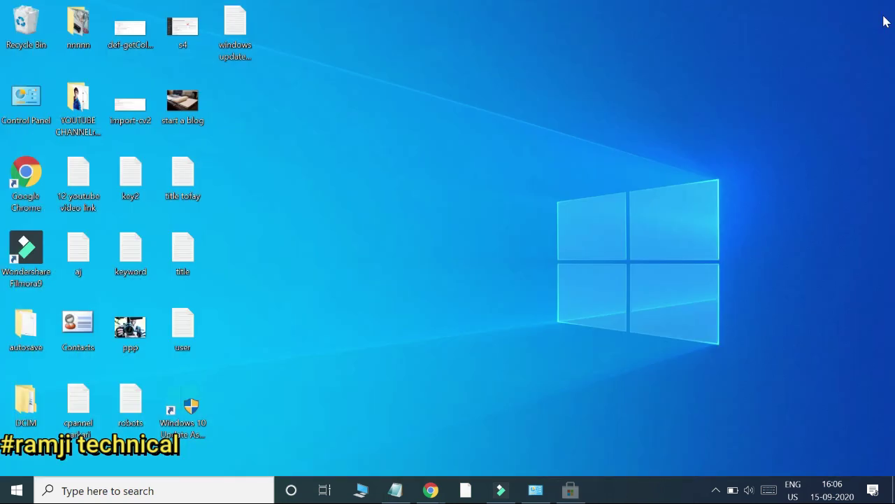
Step: Bring the YouTube Chrome window forward and navigate to the Google home page
mouse_move(432, 494)
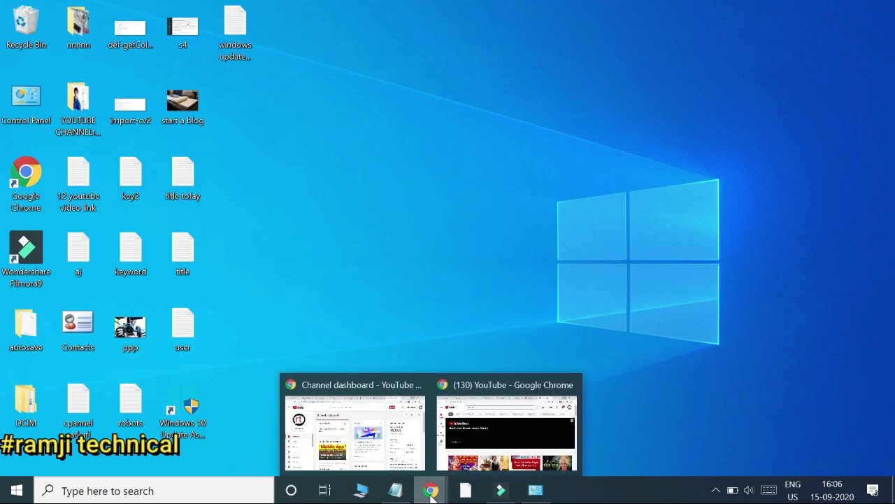
left_click(491, 419)
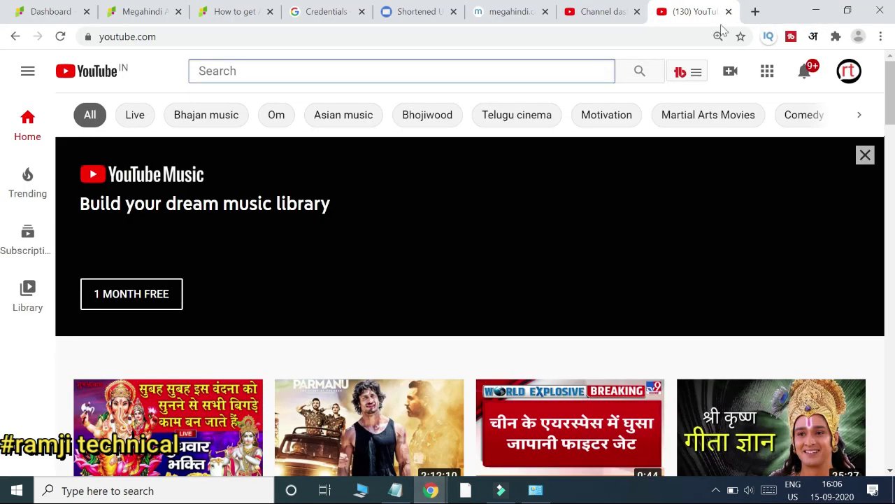
left_click(520, 39)
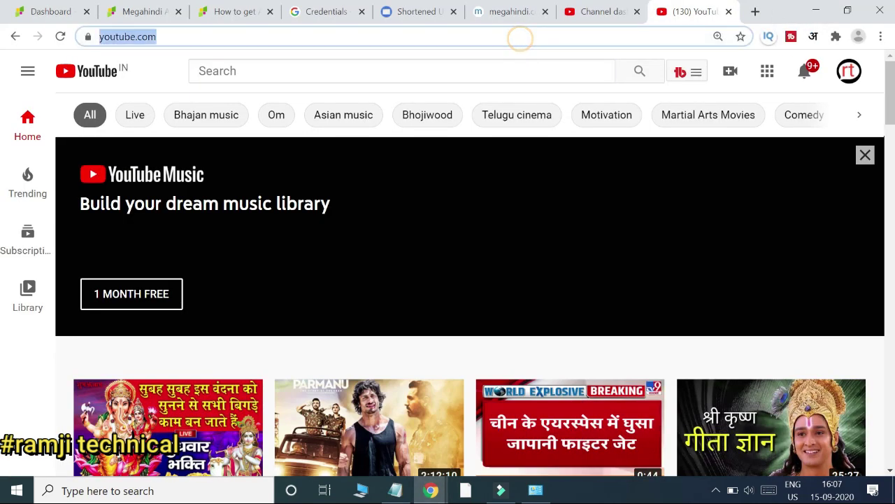
type("go")
key("Return")
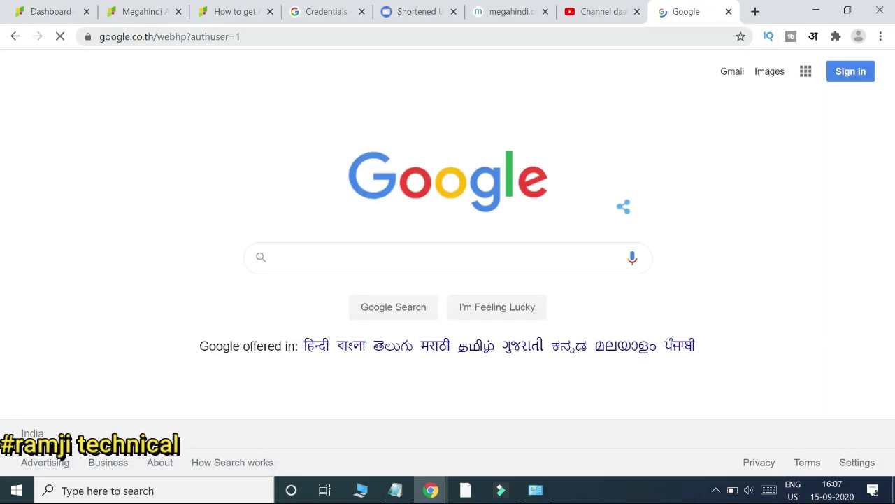
Step: Search Google for 'download flash player for windows' using the suggestion list
type("download ")
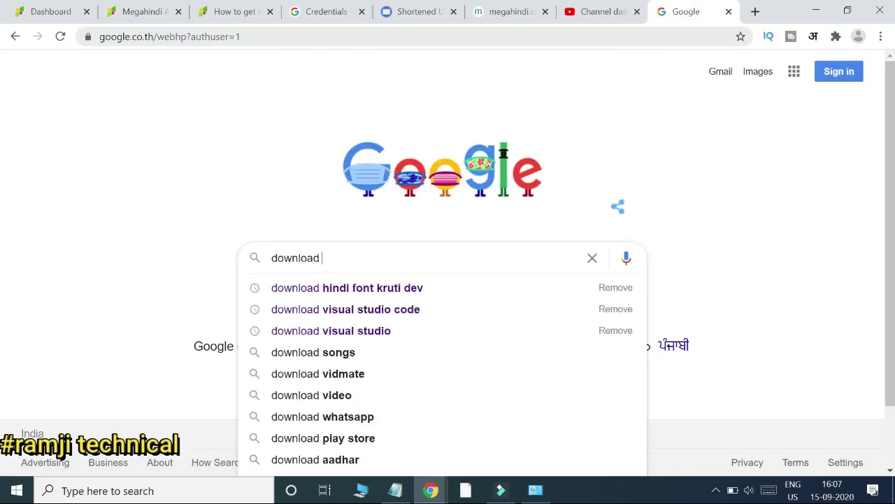
type("fla")
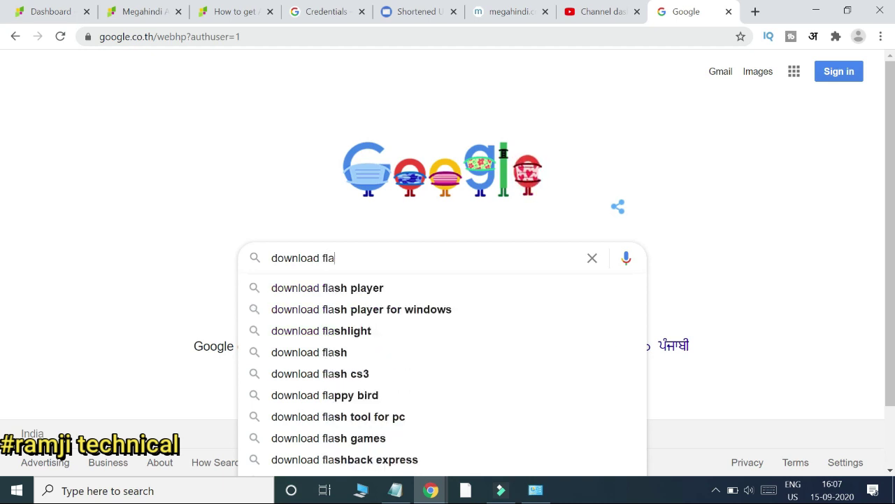
key("Down")
key("Down")
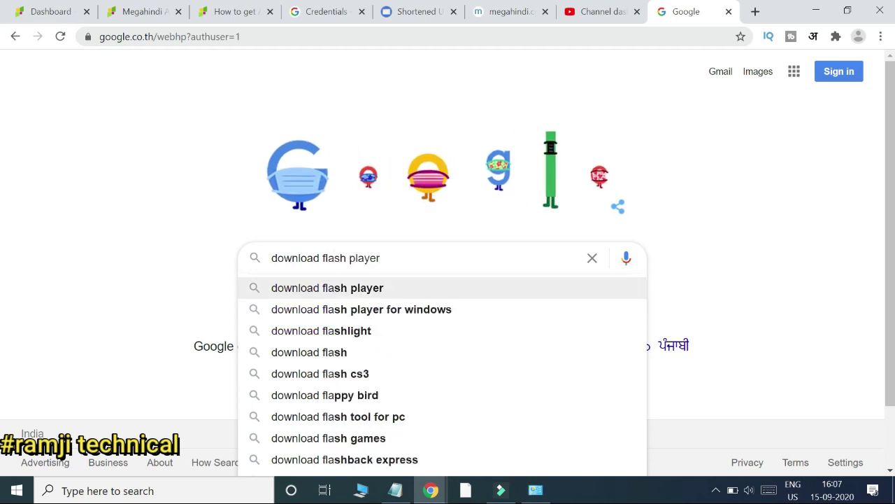
key("Return")
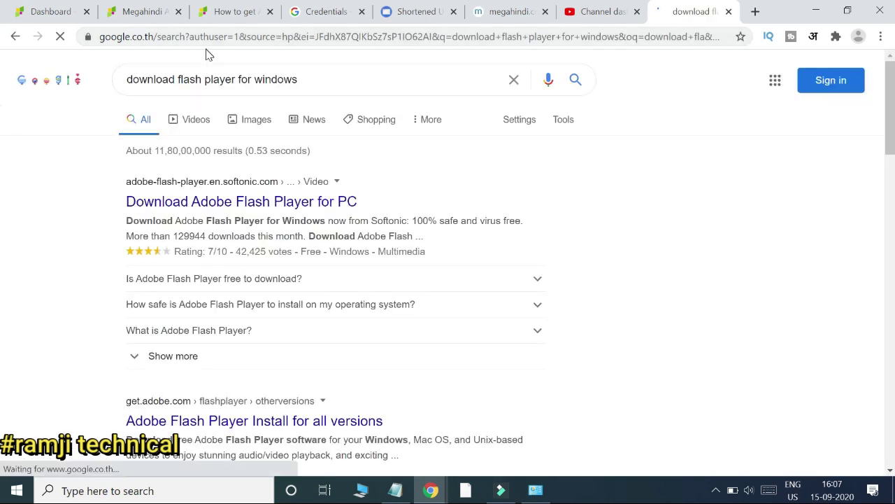
Step: Open Softonic's Adobe Flash Player for PC page and start the free Windows download
left_click(303, 201)
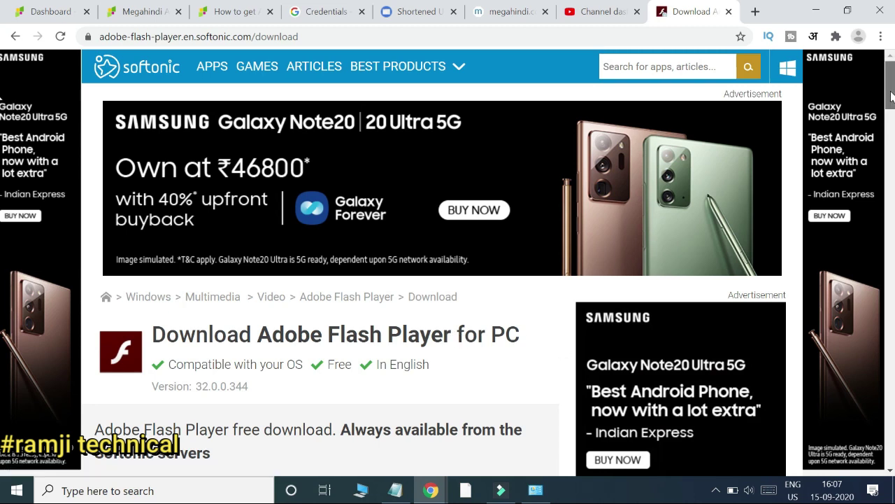
left_click_drag(891, 96, 892, 129)
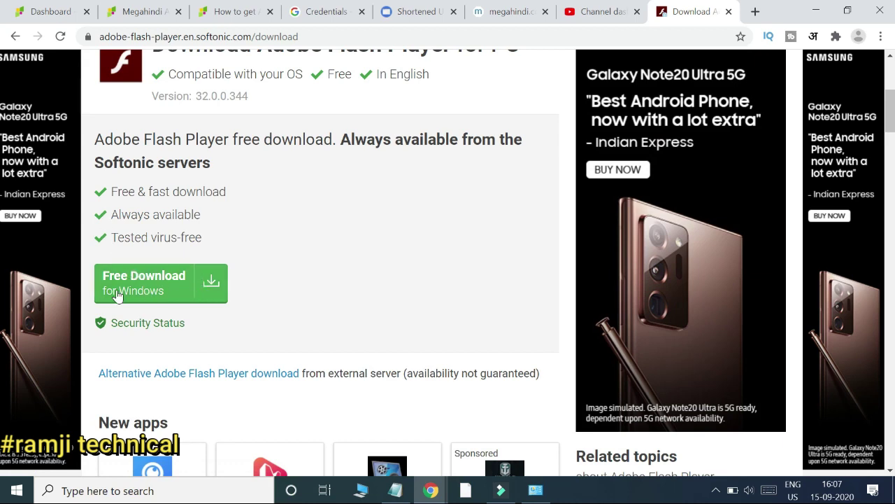
left_click(163, 283)
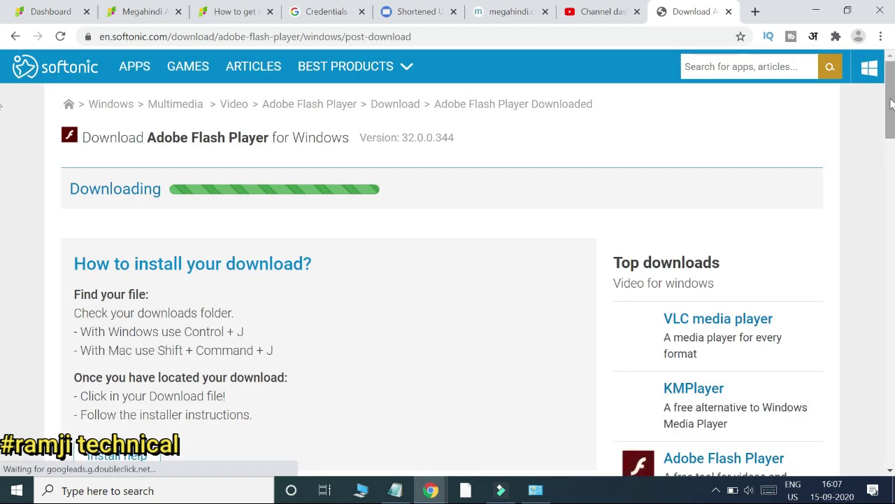
Step: Run the downloaded Flash Player installer, allowing it through the Security Warning
scroll(2, 115, "down", 1)
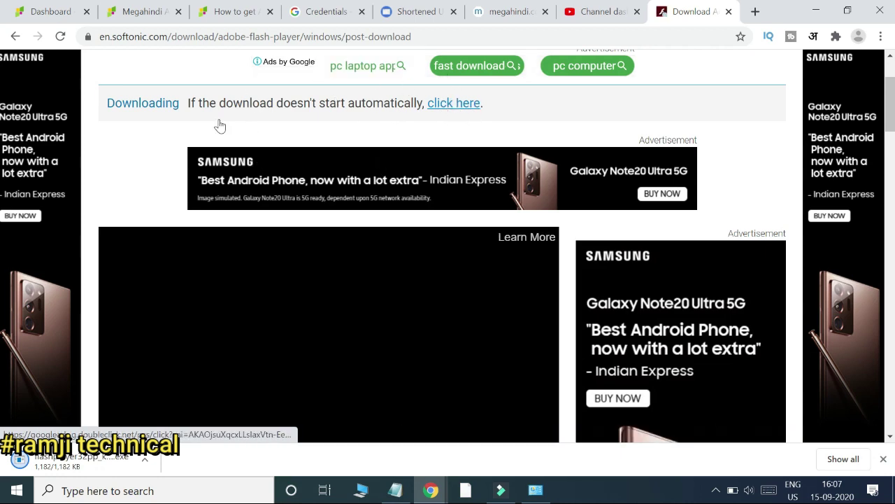
left_click(77, 465)
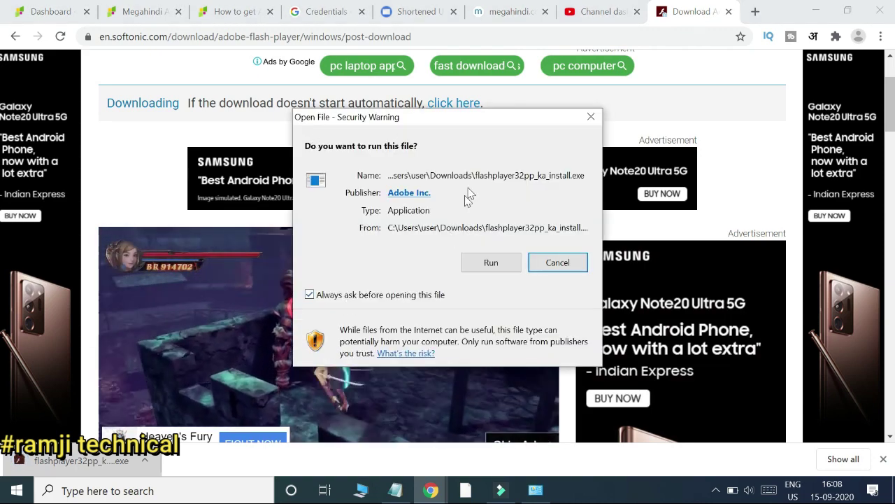
left_click(493, 262)
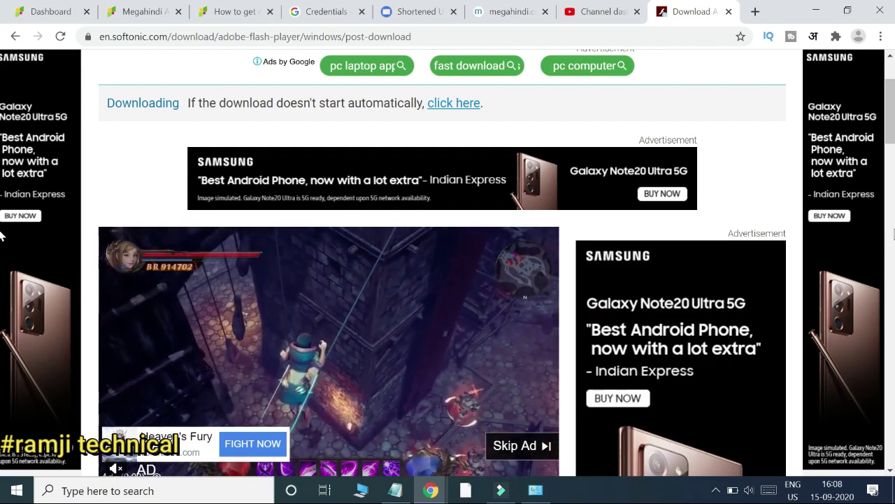
Step: Scroll the Softonic page, then minimize Chrome to reveal the Adobe Download Manager
scroll(2, 236, "down", 10)
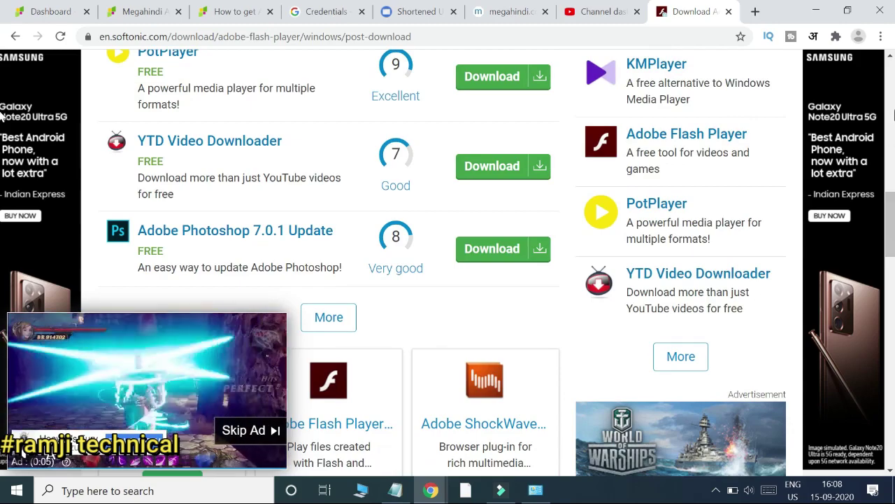
left_click(890, 90)
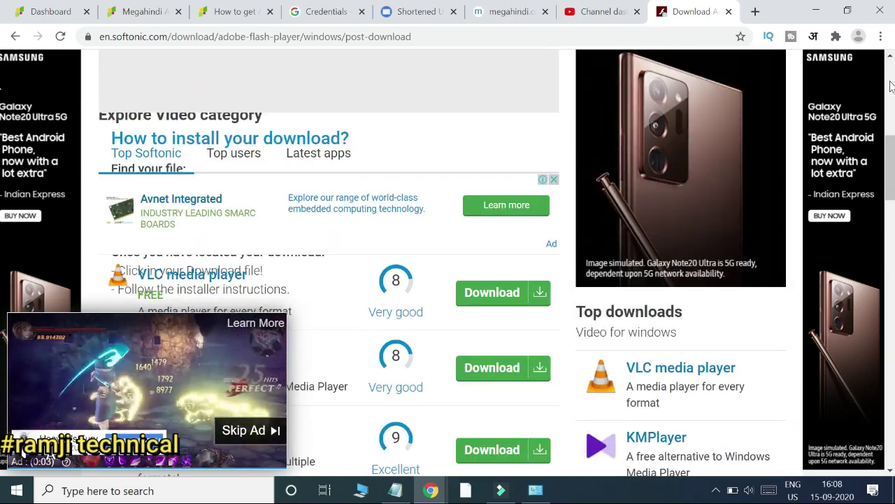
left_click(890, 87)
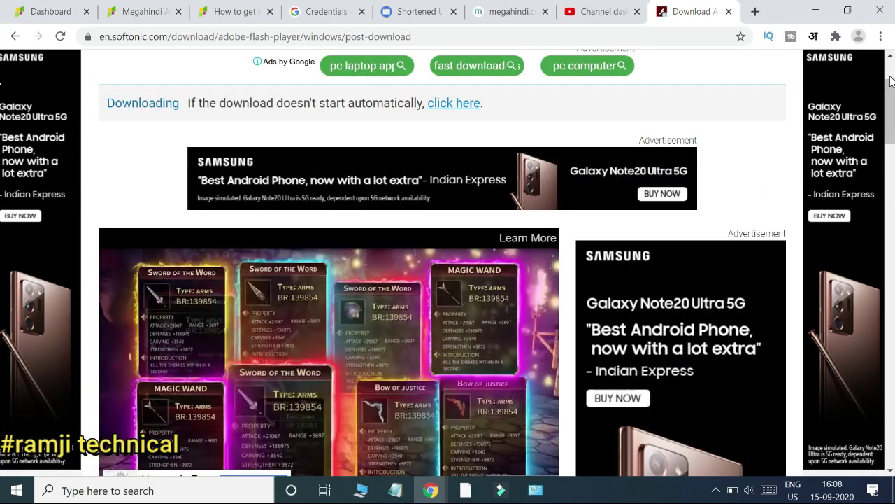
left_click(890, 84)
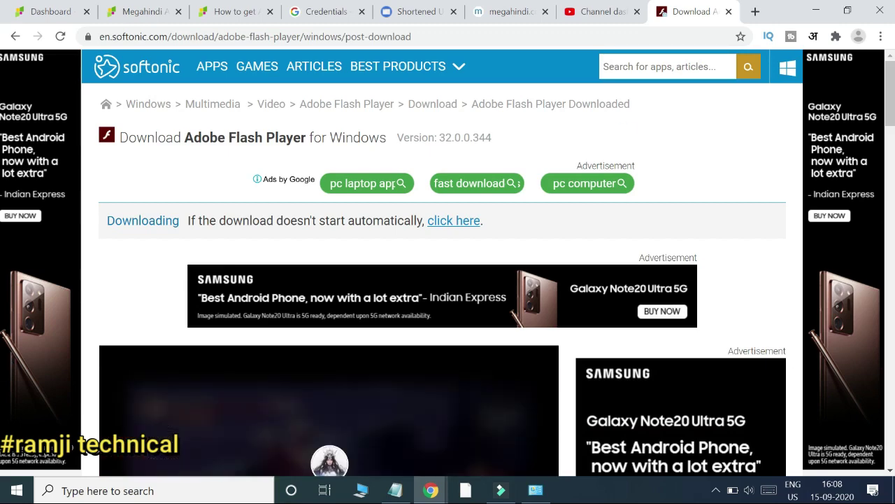
left_click(811, 11)
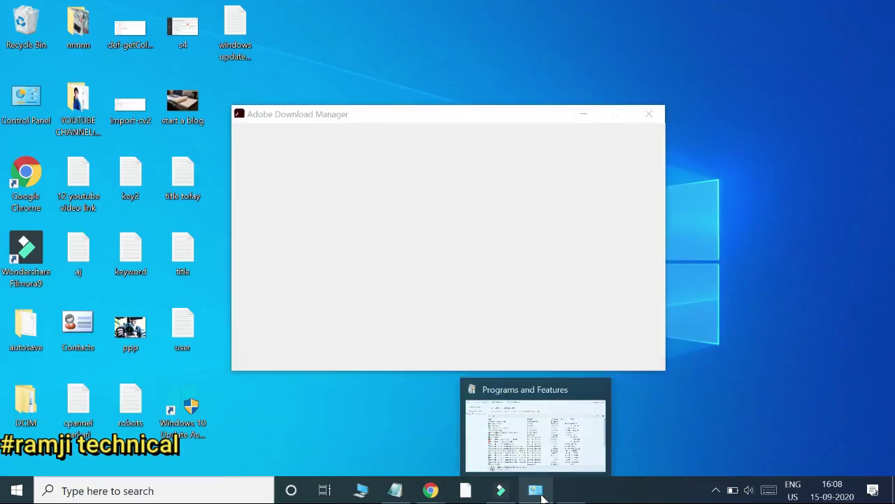
Step: Restore Programs and Features, go up to Control Panel, and choose 'Allow Adobe to install updates (recommended)'
left_click(539, 490)
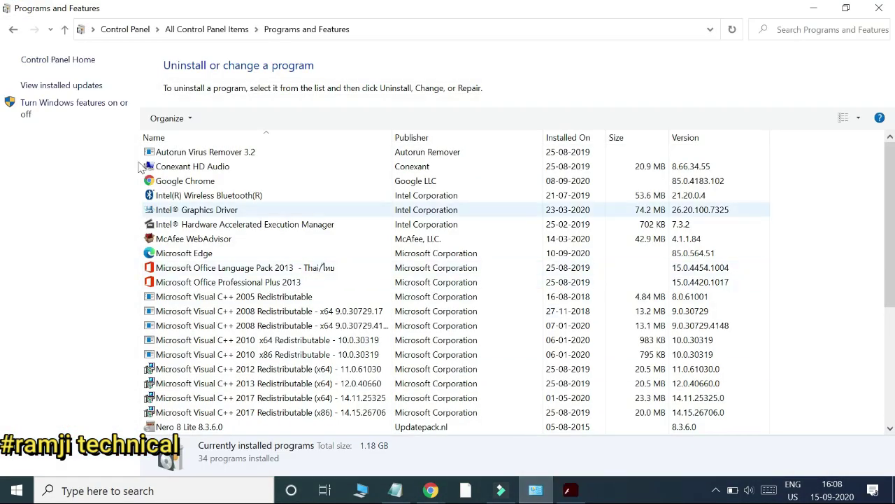
left_click(125, 29)
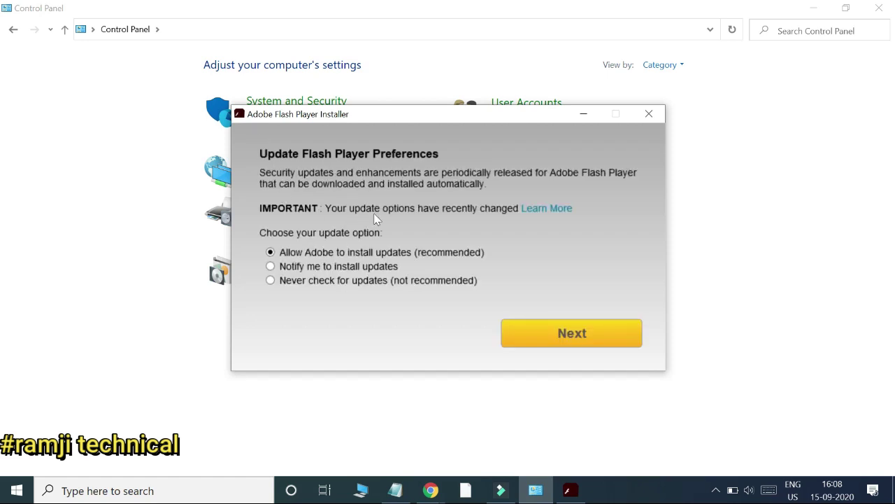
left_click(452, 281)
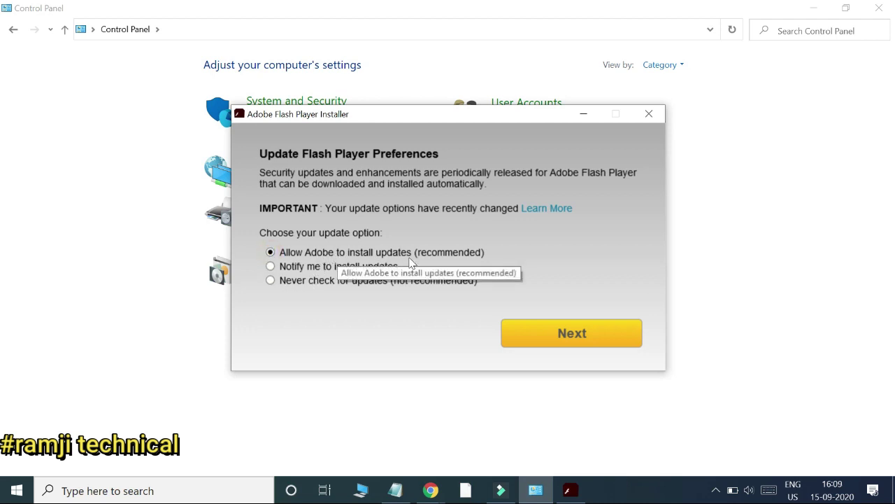
Step: Continue the Flash Player install with the chosen update option, then close the finished installer
left_click(581, 330)
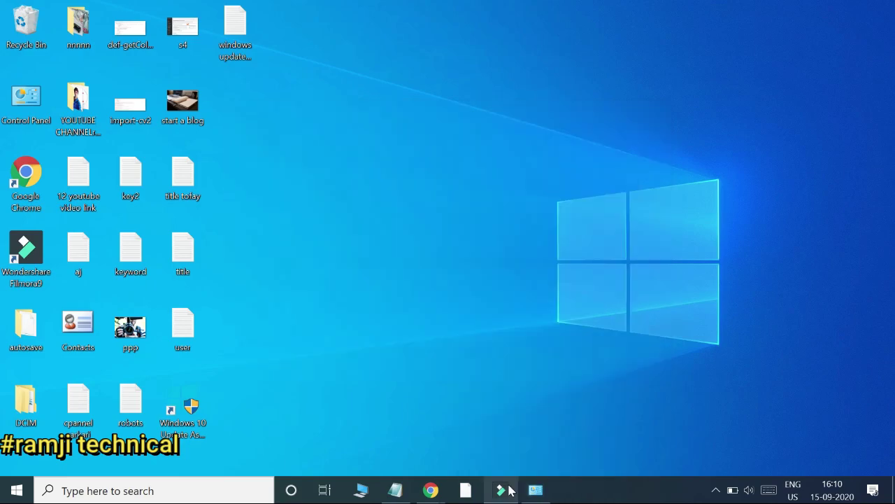
Step: Minimize Chrome, open Control Panel from the desktop icon, verify Flash Player (32-bit) is listed, then minimize it
left_click(509, 491)
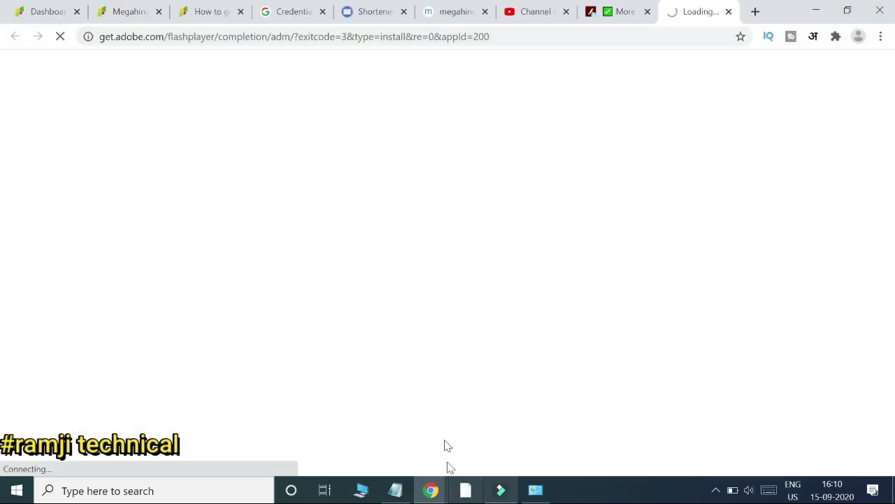
left_click(816, 11)
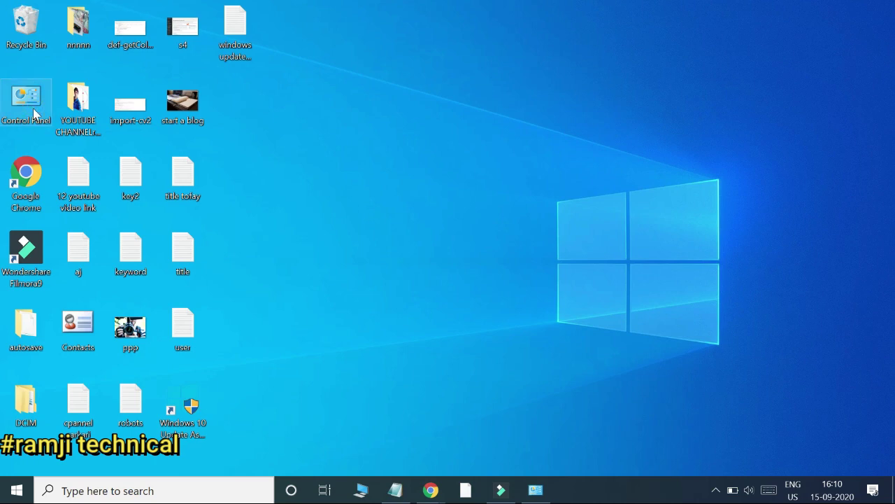
double_click(34, 112)
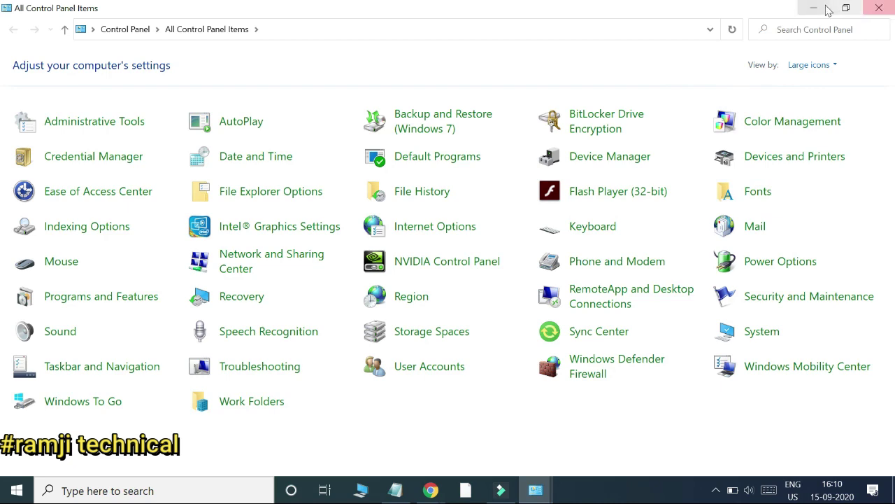
left_click(824, 8)
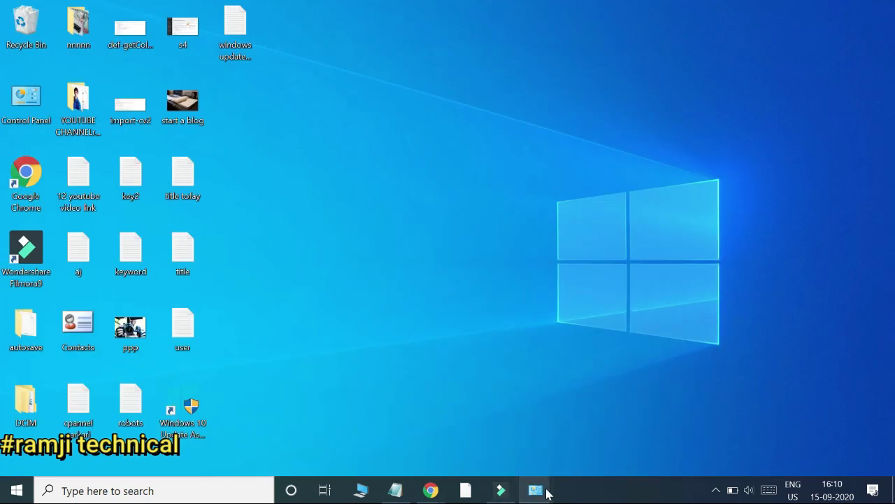
mouse_move(548, 494)
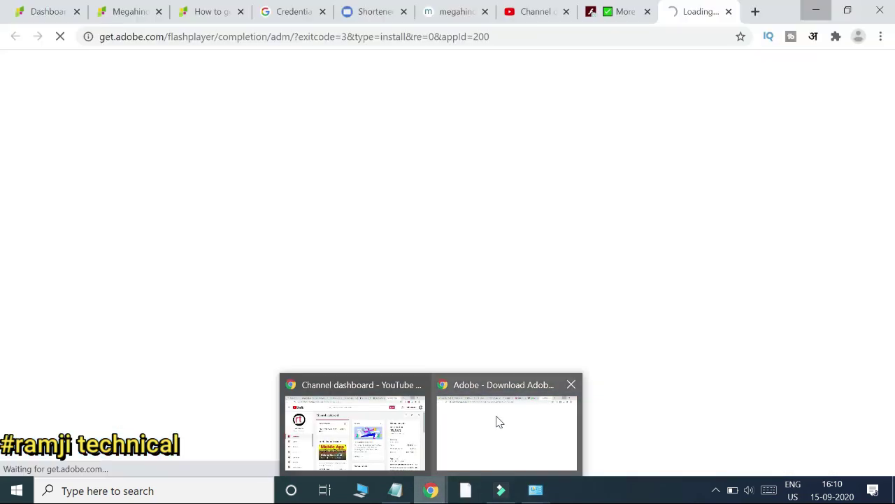
Step: Return to Chrome's Adobe tab and scroll through the 'Thank you and enjoy Adobe Flash Player' page
left_click(496, 421)
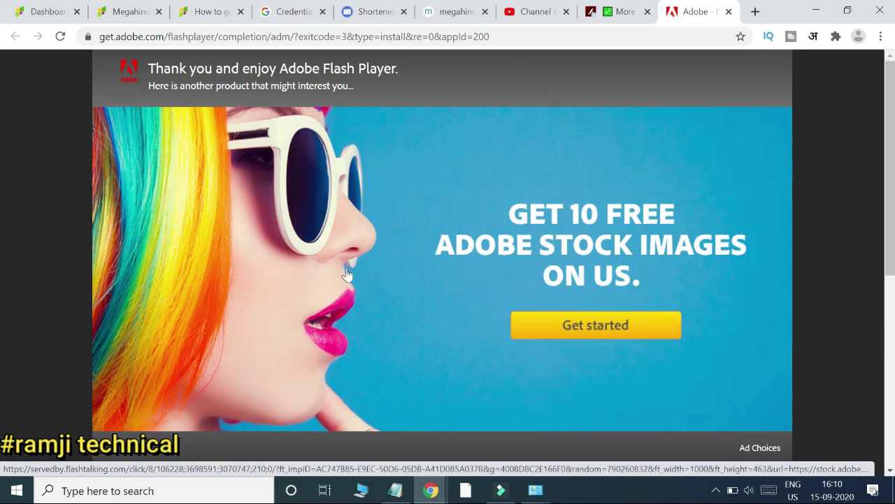
scroll(586, 293, "down", 5)
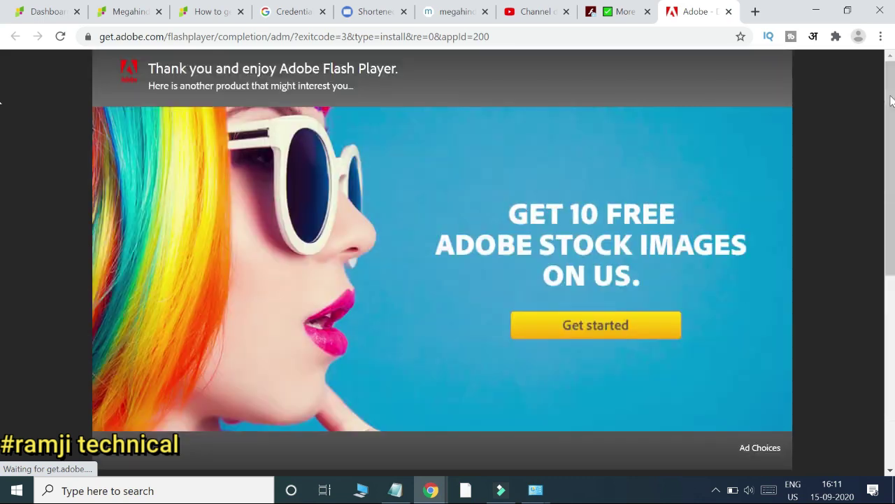
scroll(891, 101, "up", 5)
scroll(0, 317, "down", 5)
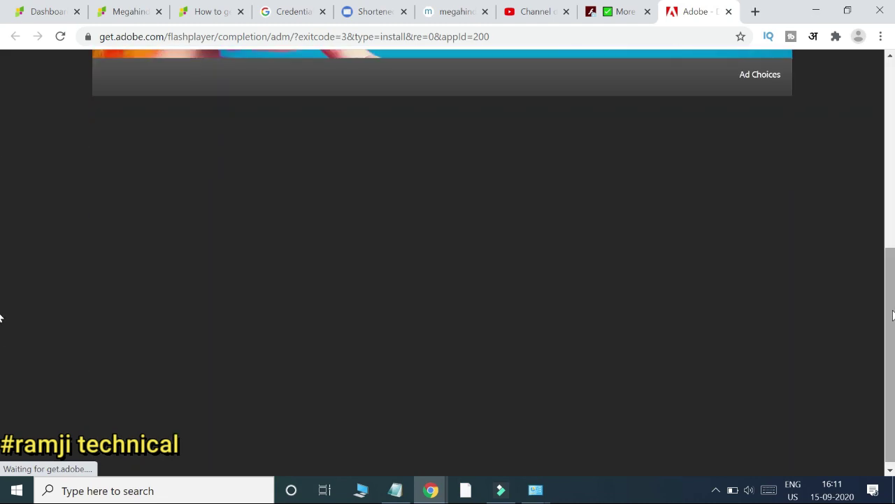
left_click(887, 112)
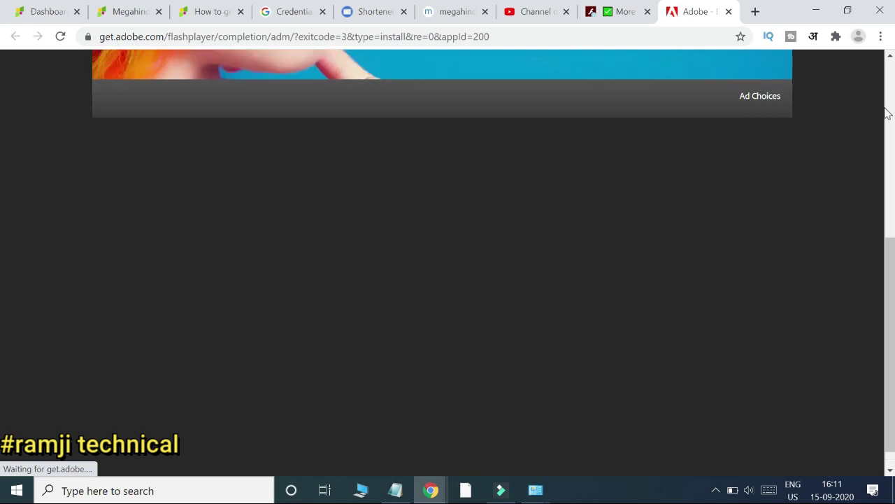